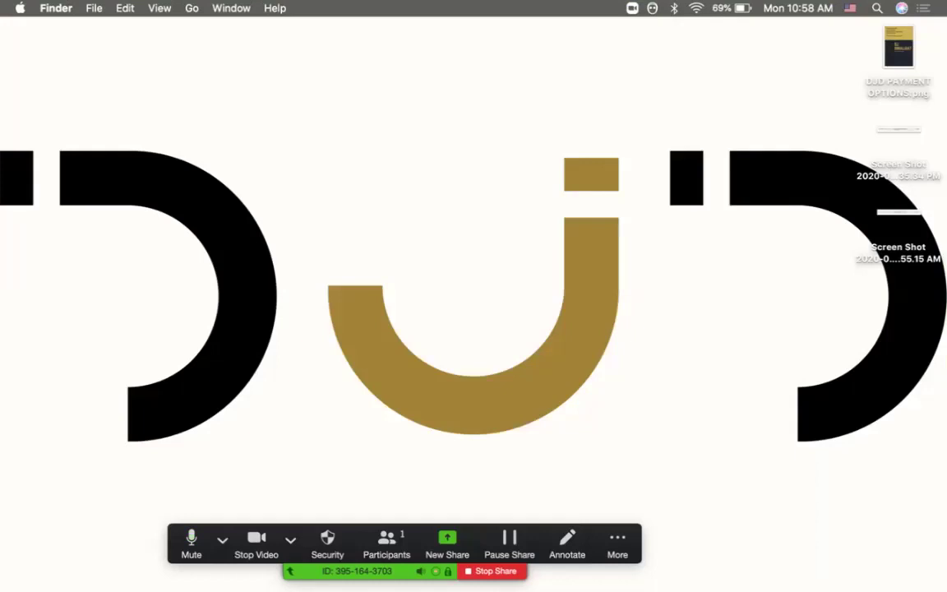
Step: Bring up the Zoom Home window from the zoom.us icon in the Dock
mouse_move(7, 559)
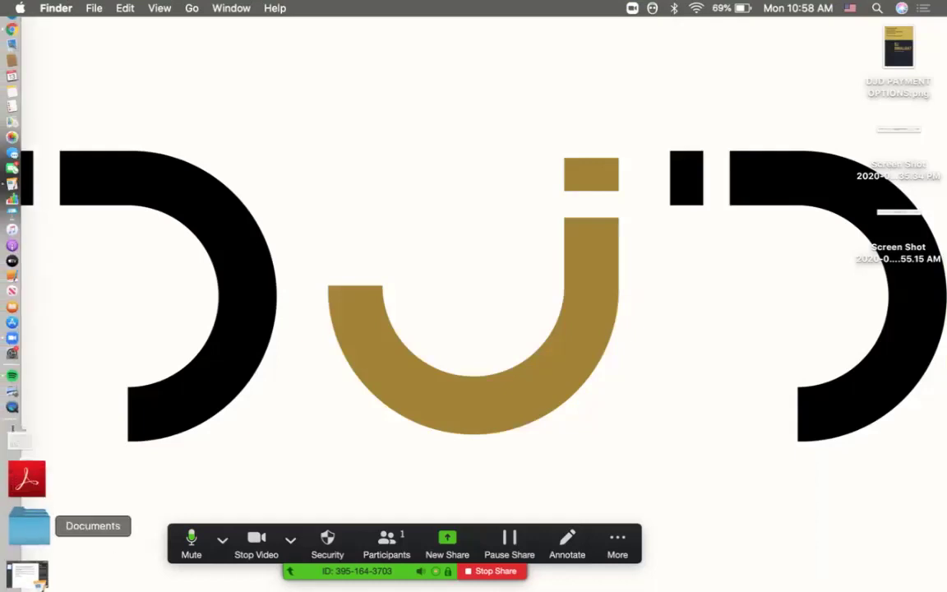
click(30, 410)
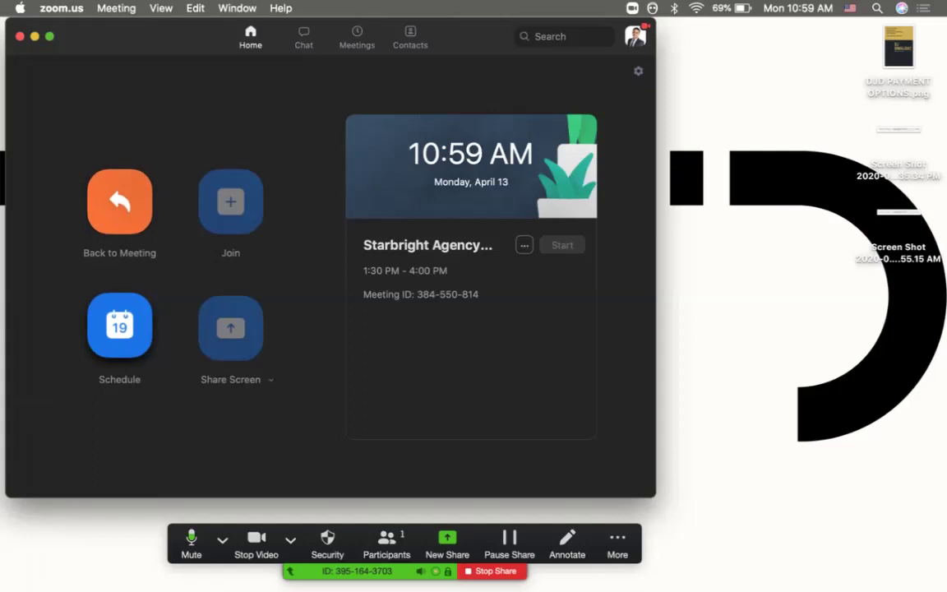
Step: Start a new meeting titled 'Presentation with Mike' dated April 15, 2020
click(119, 325)
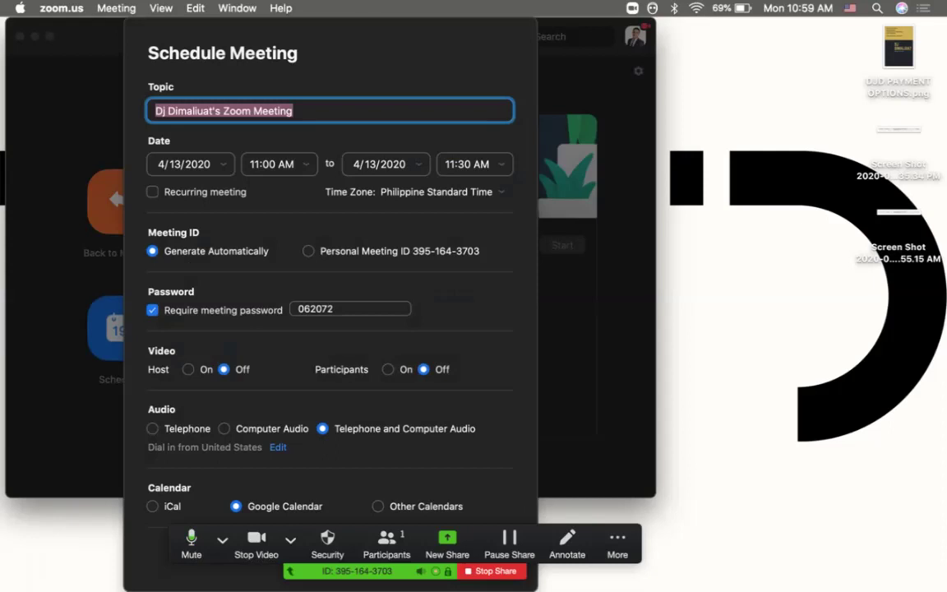
text(Presentation with)
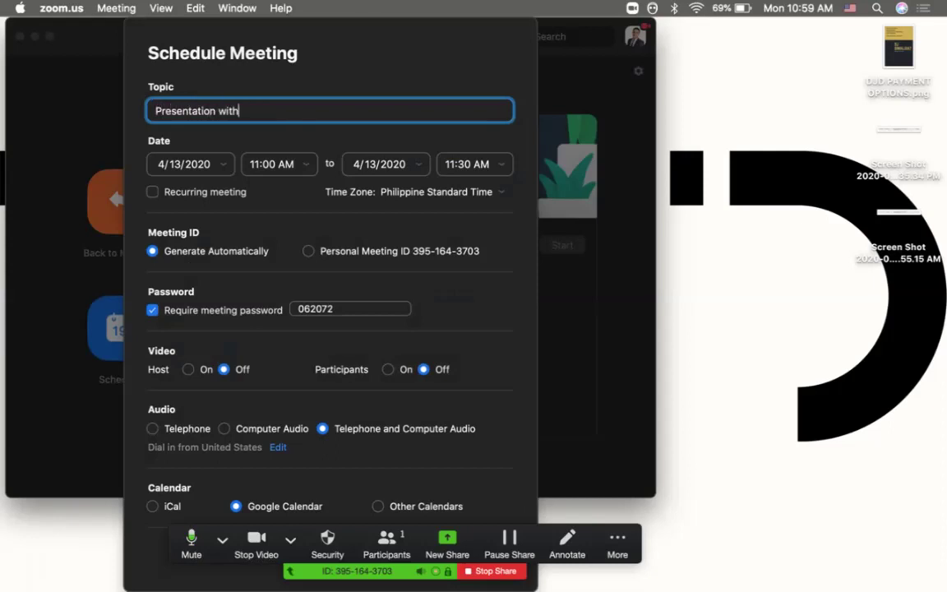
text( Mike)
key(Tab)
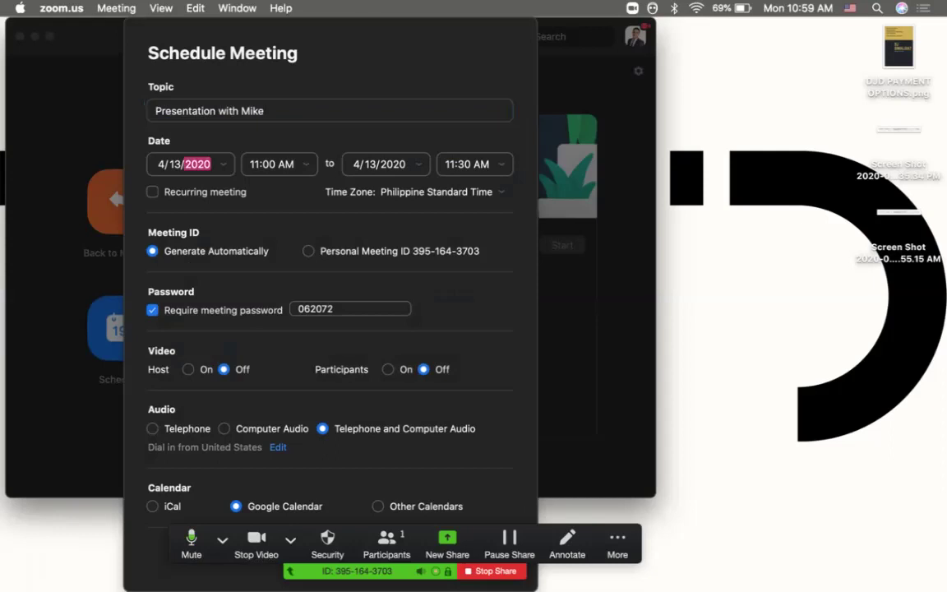
key(space)
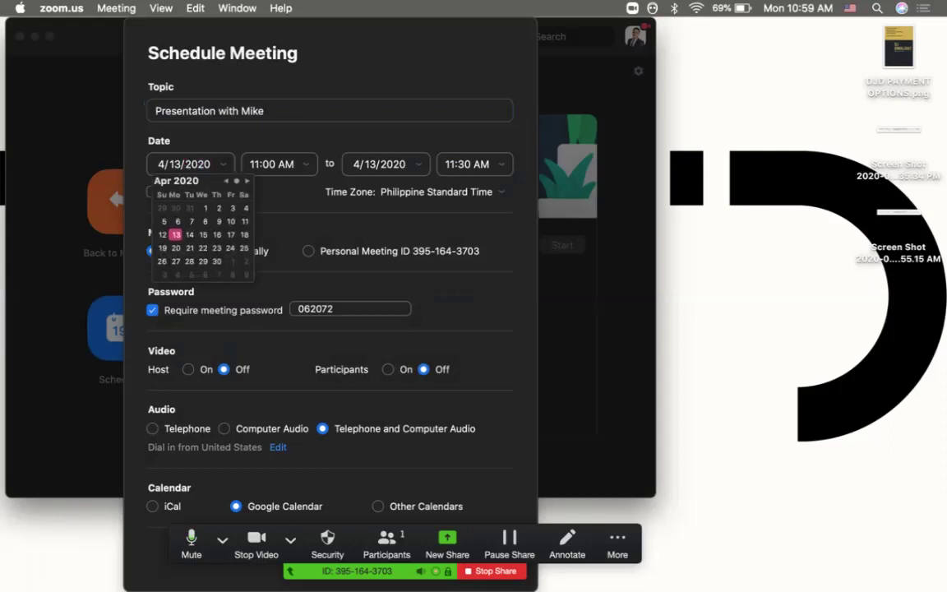
key(Right)
key(Right)
key(Return)
Step: Set the meeting's start time to 4:00 PM
key(Tab)
key(space)
key(Down)
key(Down)
key(Down)
key(Down)
key(Down)
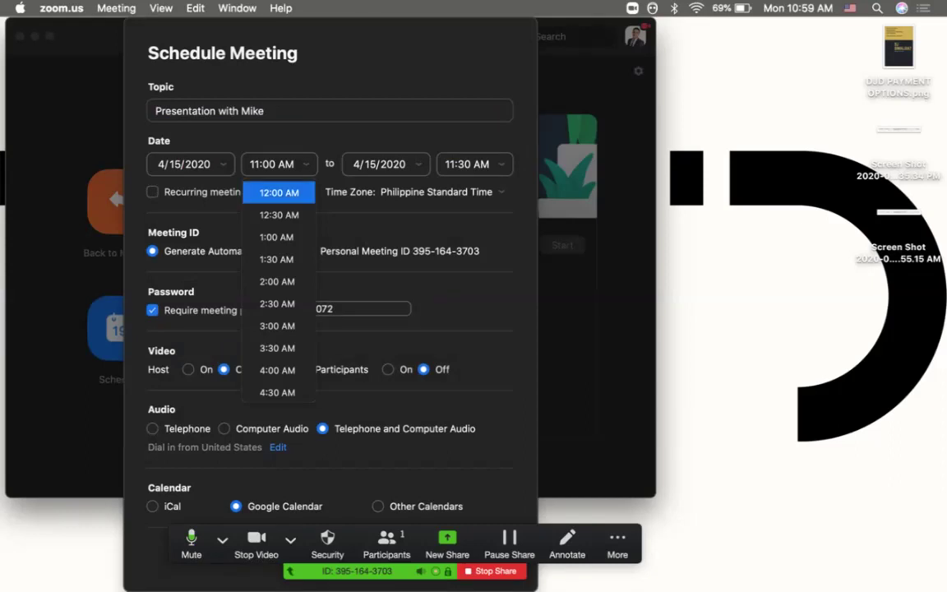
scroll(278, 288, down, 2)
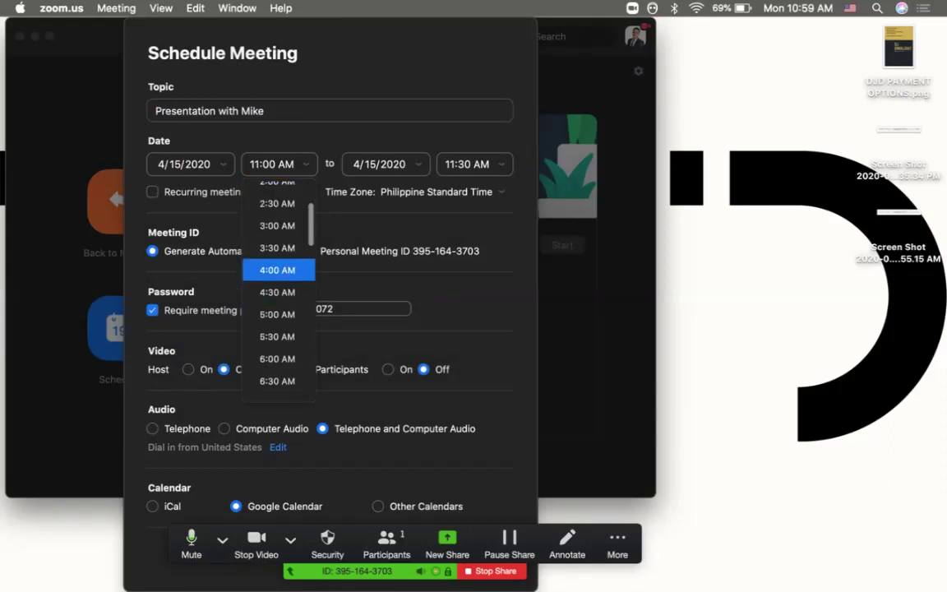
scroll(278, 287, down, 3)
scroll(277, 287, down, 5)
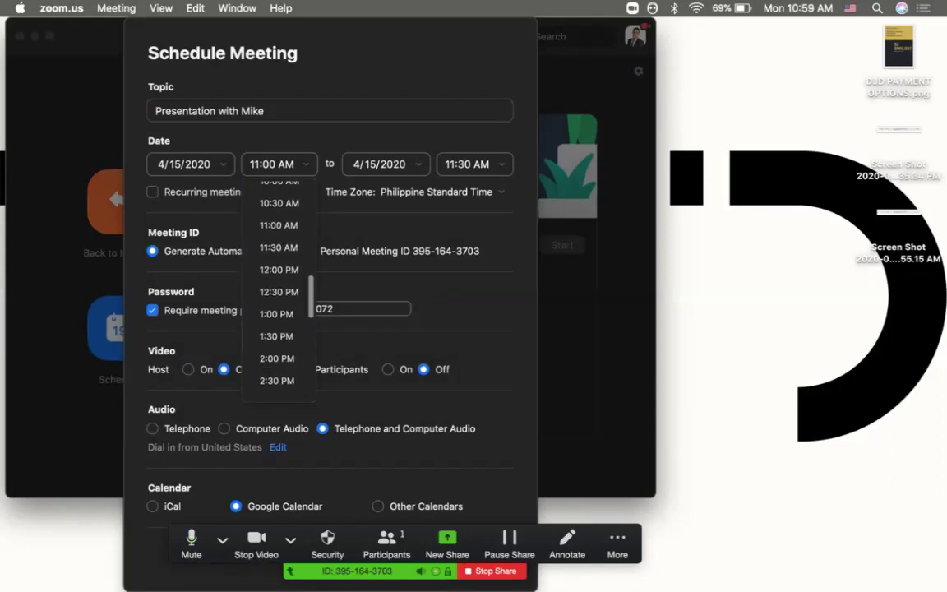
scroll(277, 288, down, 3)
click(277, 300)
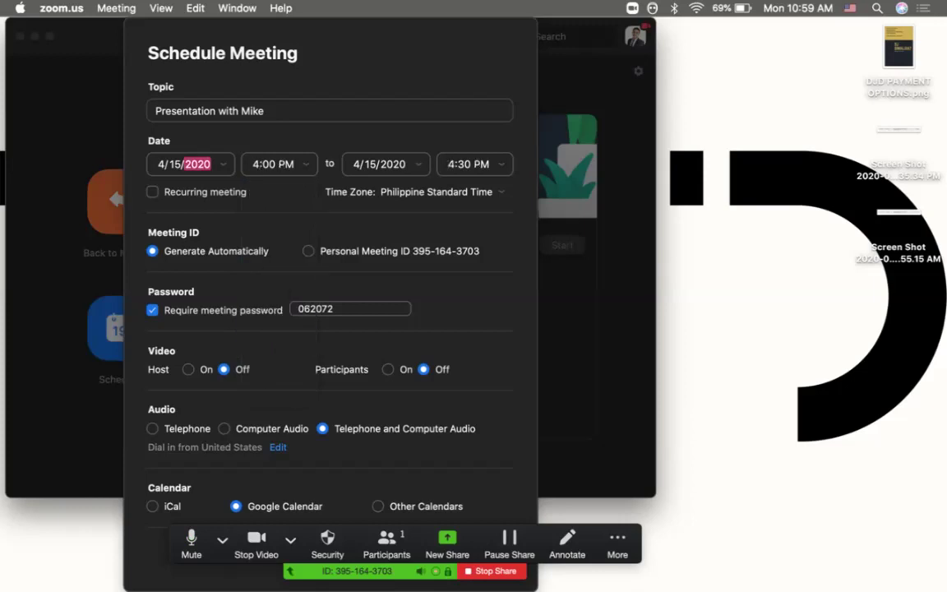
Step: Set the end time to 5:30 PM, use the Personal Meeting ID, and drop the password
click(481, 164)
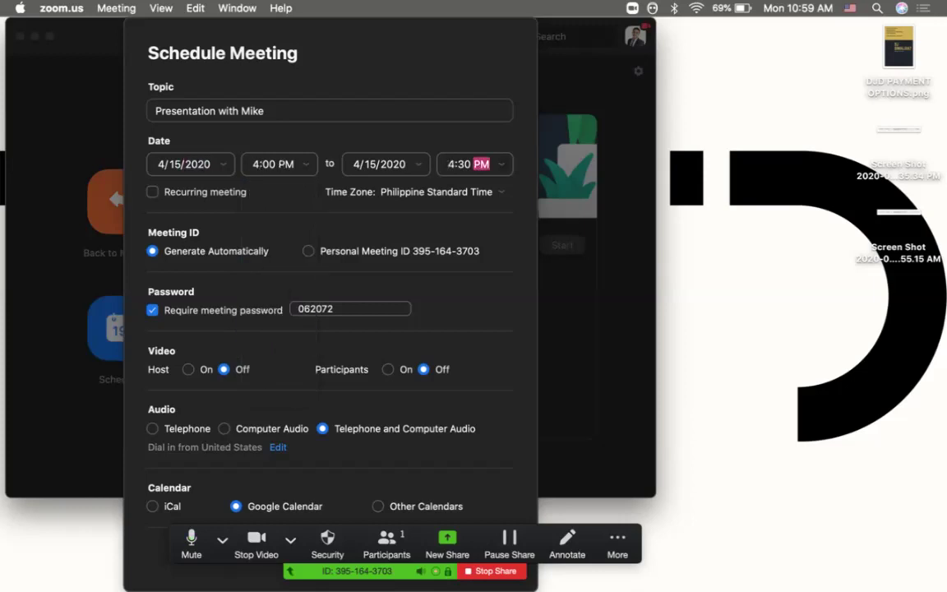
click(474, 164)
click(459, 213)
click(308, 250)
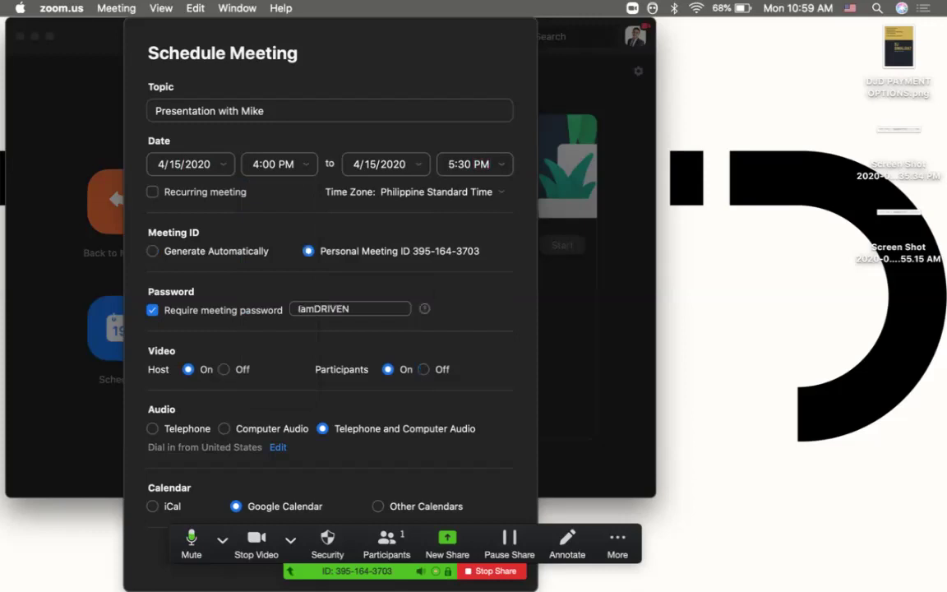
click(152, 310)
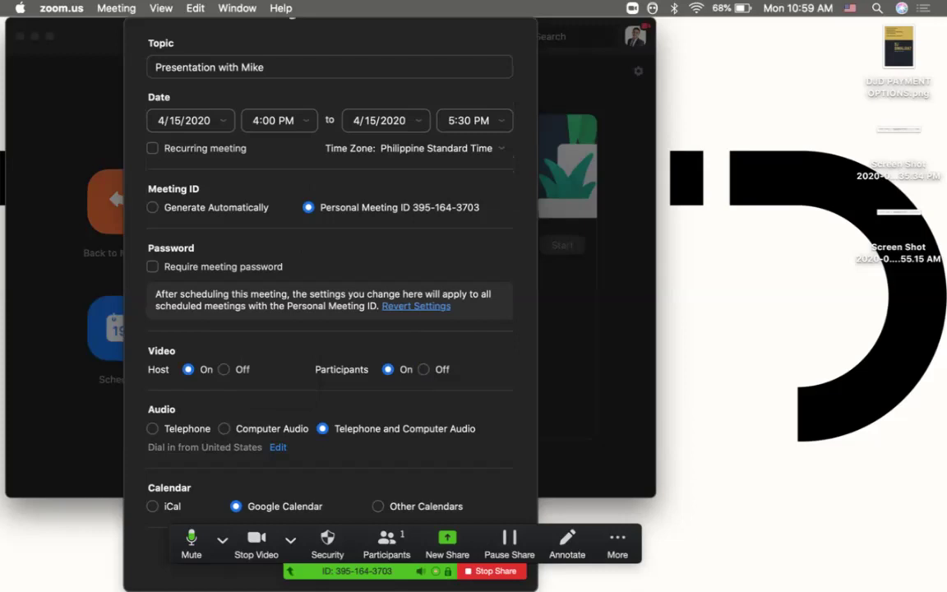
Step: Generate the meeting ID automatically and require a custom meeting password
click(152, 207)
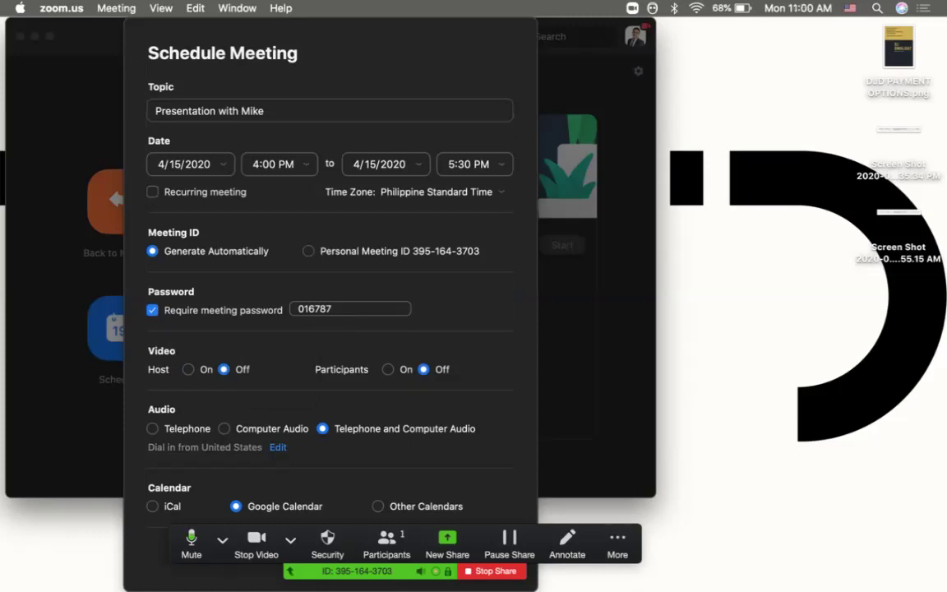
click(153, 310)
click(152, 310)
key(Tab)
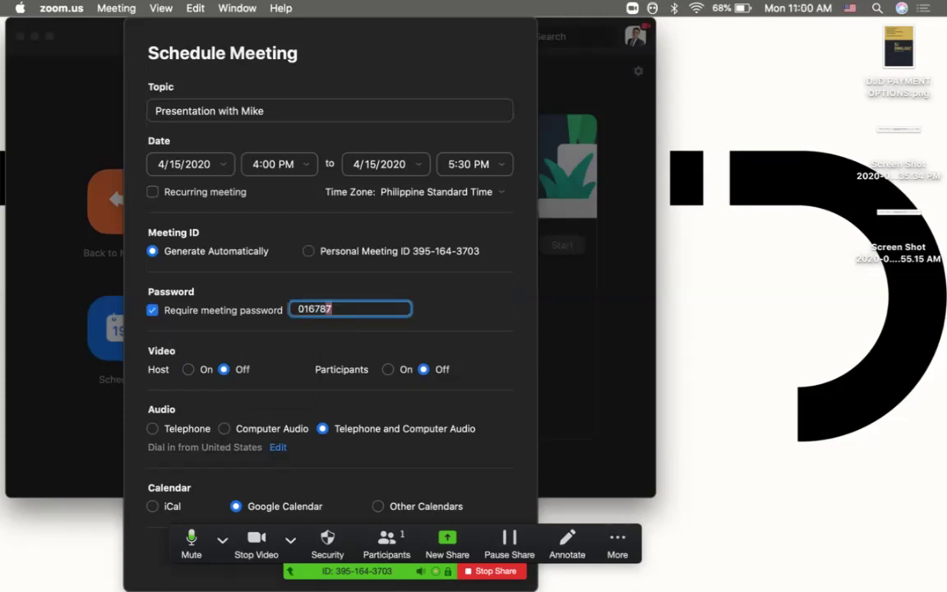
Step: Turn both host and participant video on
click(189, 369)
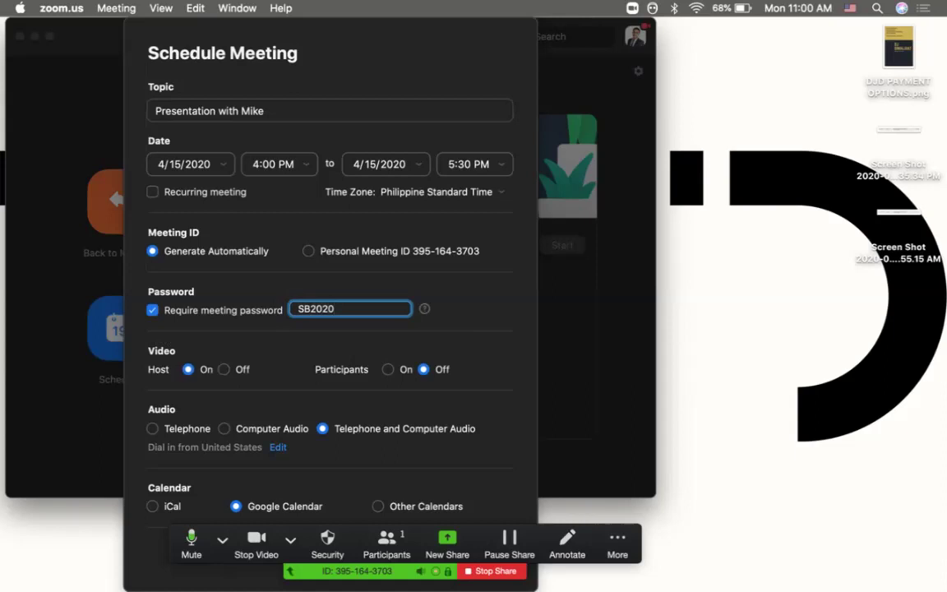
click(388, 369)
click(423, 369)
click(387, 369)
Step: Scroll through the Advanced Options to review them, including mute participants on entry
scroll(329, 271, down, 2)
scroll(329, 271, down, 2)
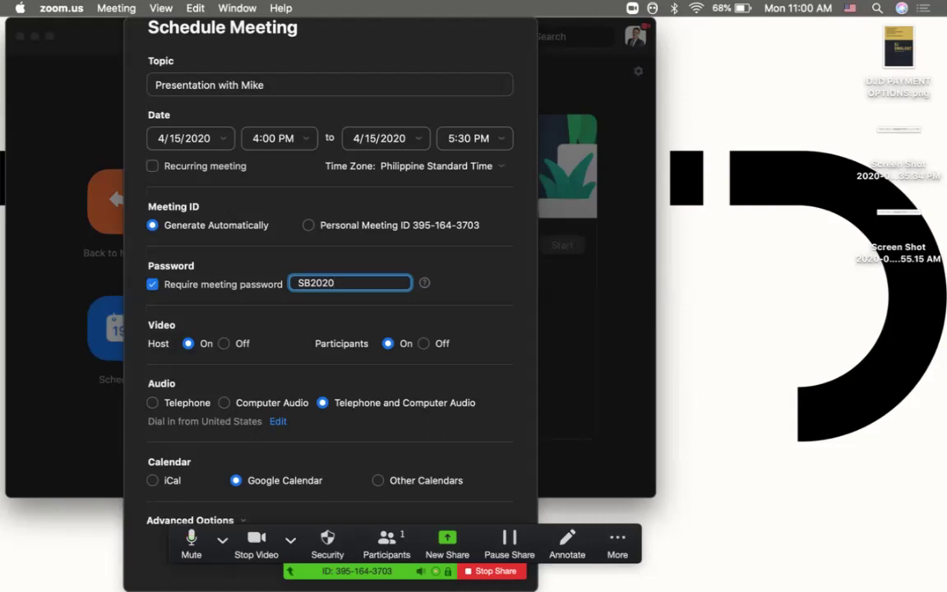
scroll(329, 280, down, 1)
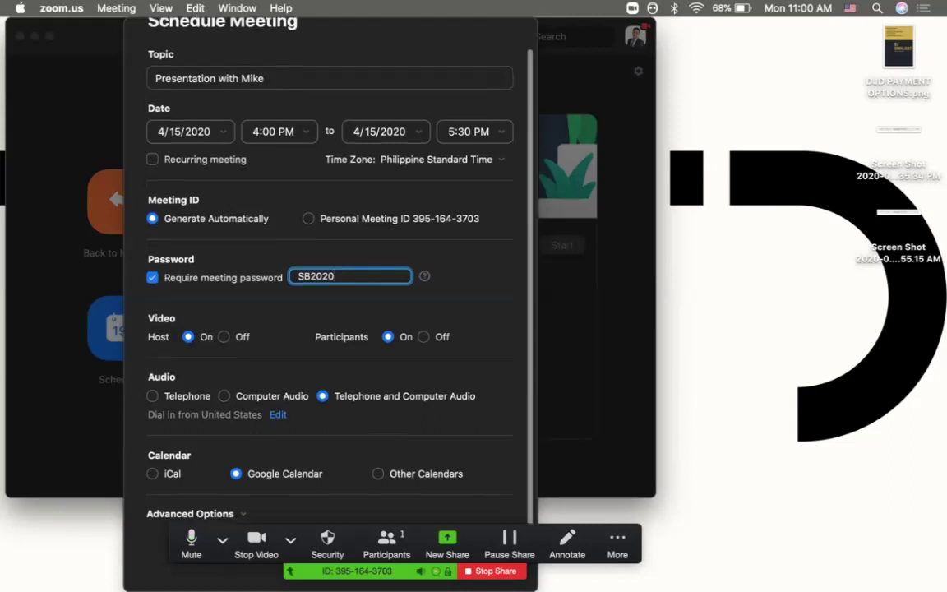
scroll(328, 279, up, 1)
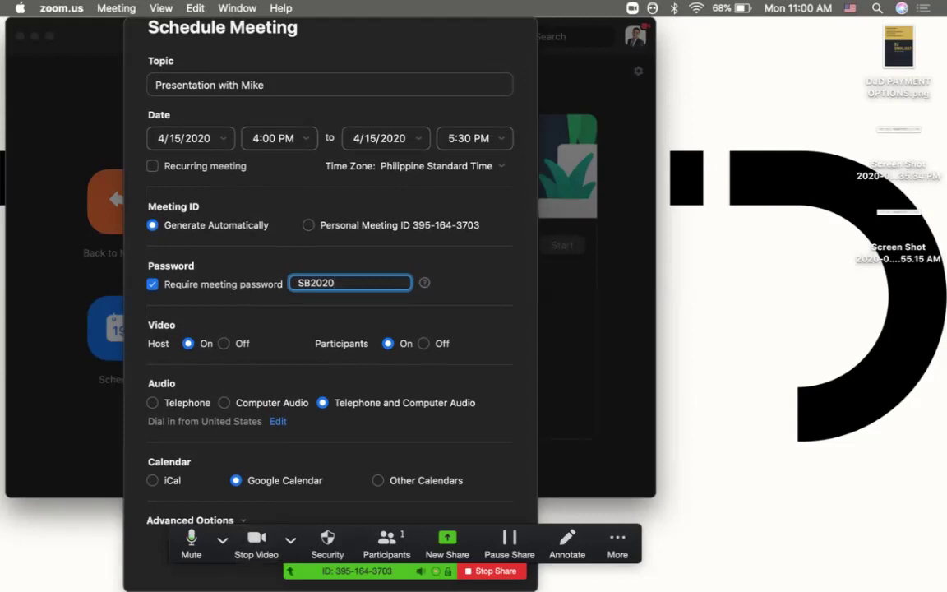
scroll(329, 313, down, 5)
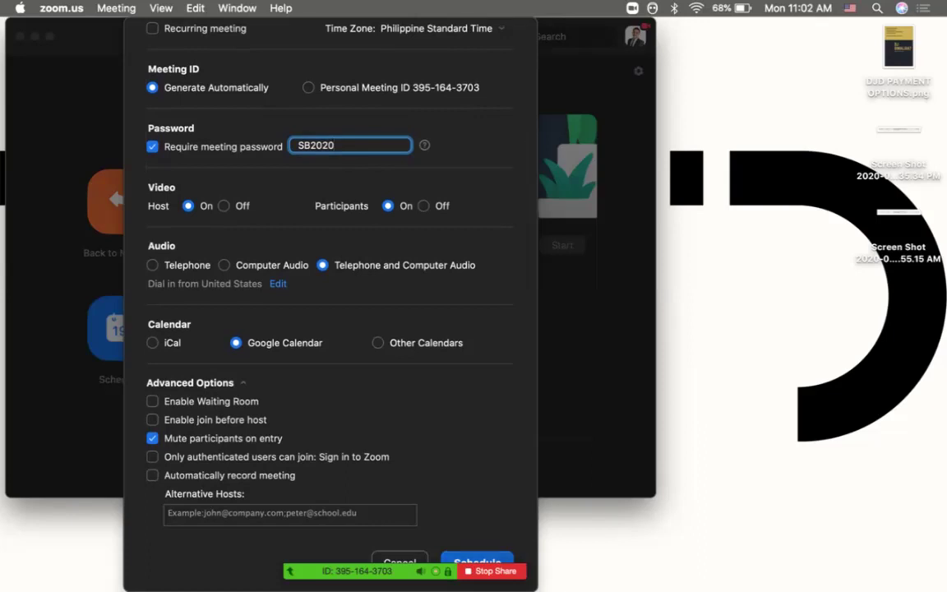
Step: Schedule the meeting and leave Chrome's Google sign-in page to return to Zoom
key(Return)
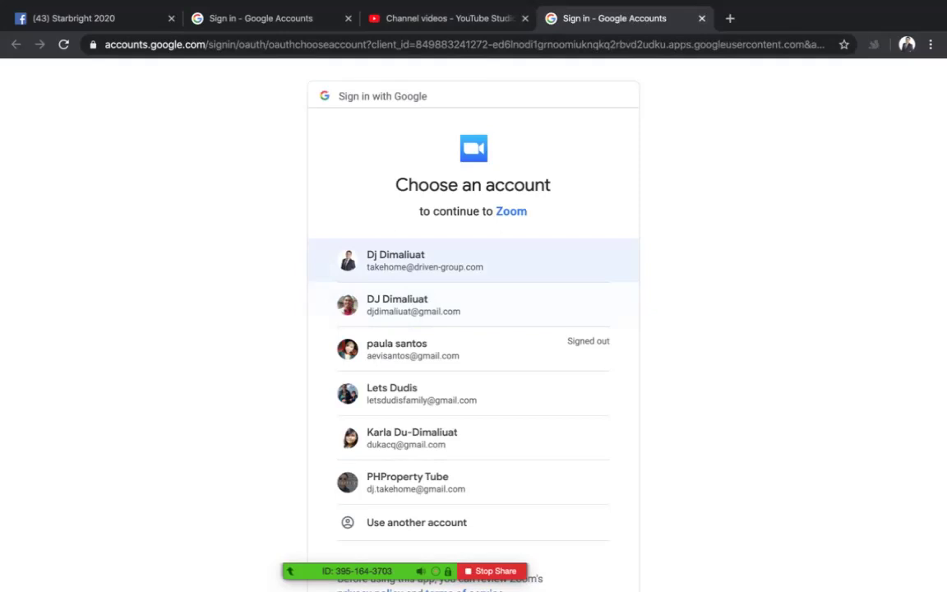
key(ctrl+Left)
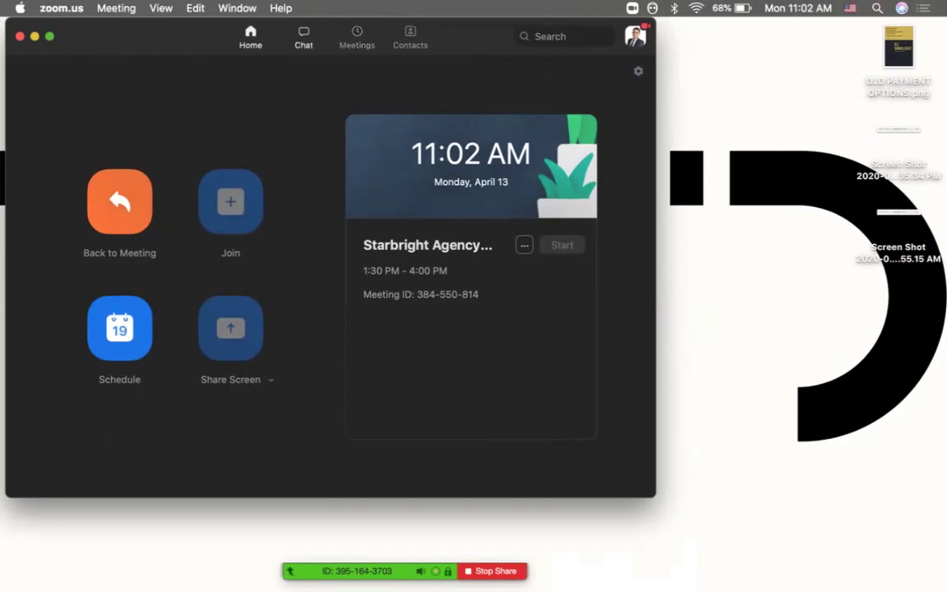
Step: Copy the Presentation with Mike invitation from the Upcoming meetings list
click(356, 37)
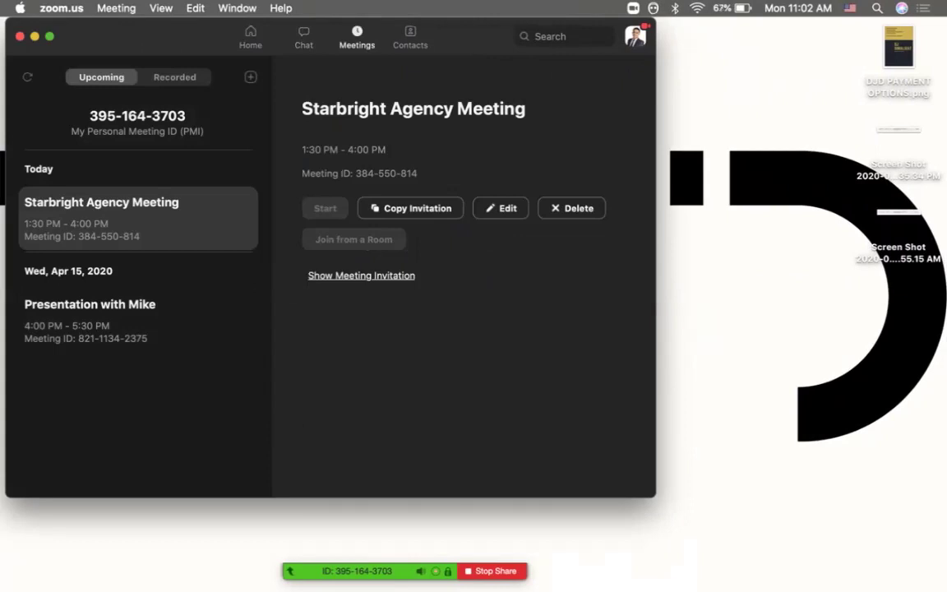
click(138, 320)
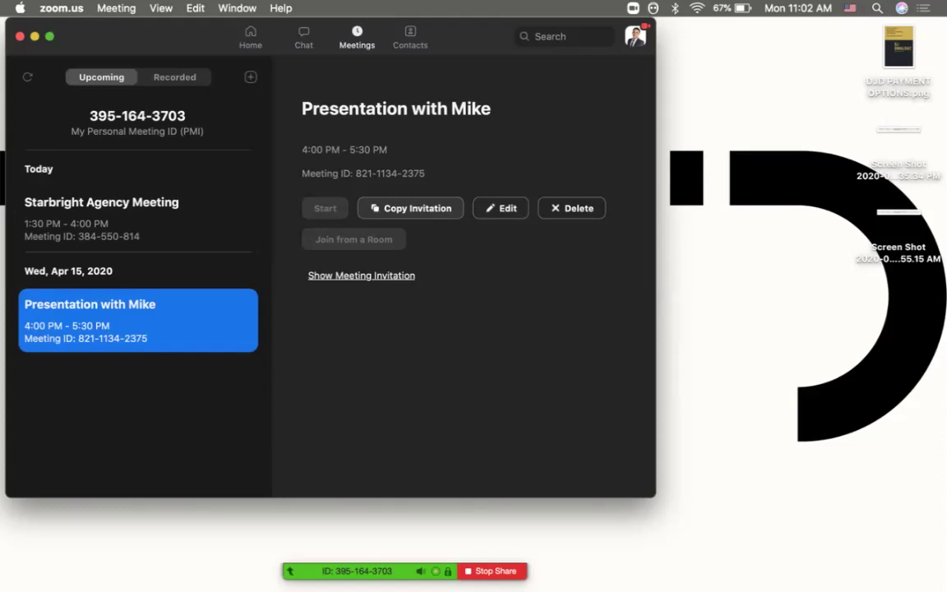
click(410, 208)
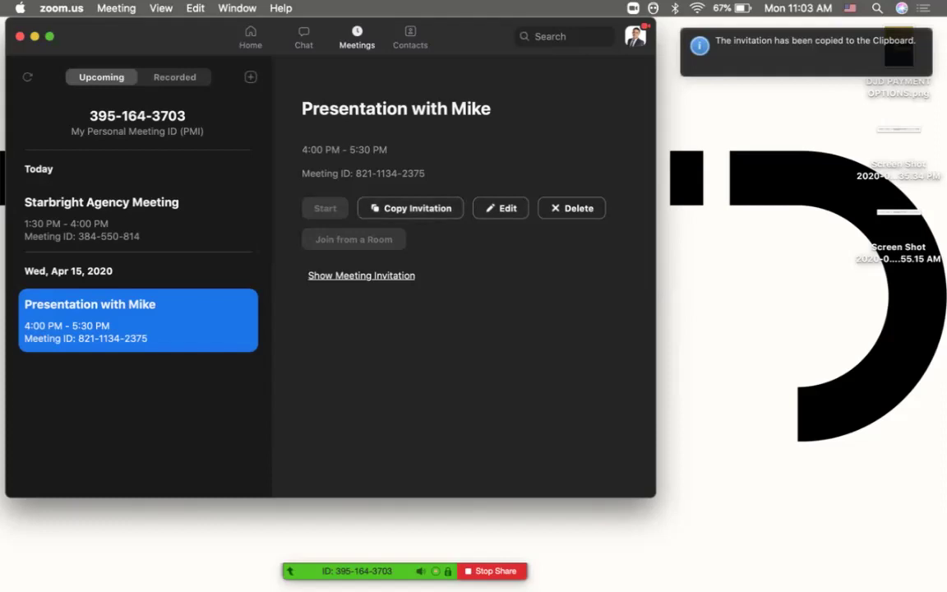
Step: Clear the old text from the Facebook group post draft in Chrome
key(ctrl+Right)
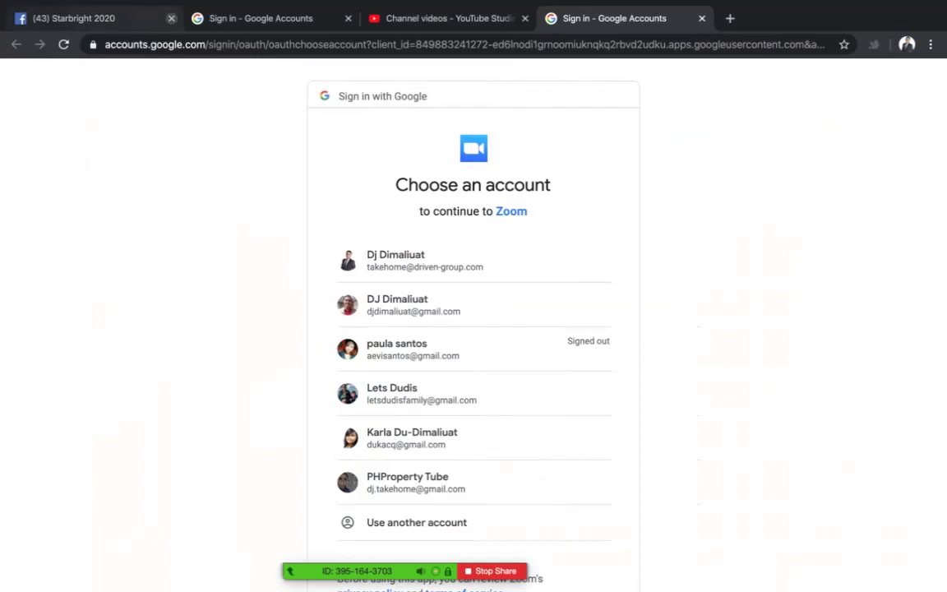
click(171, 18)
key(Escape)
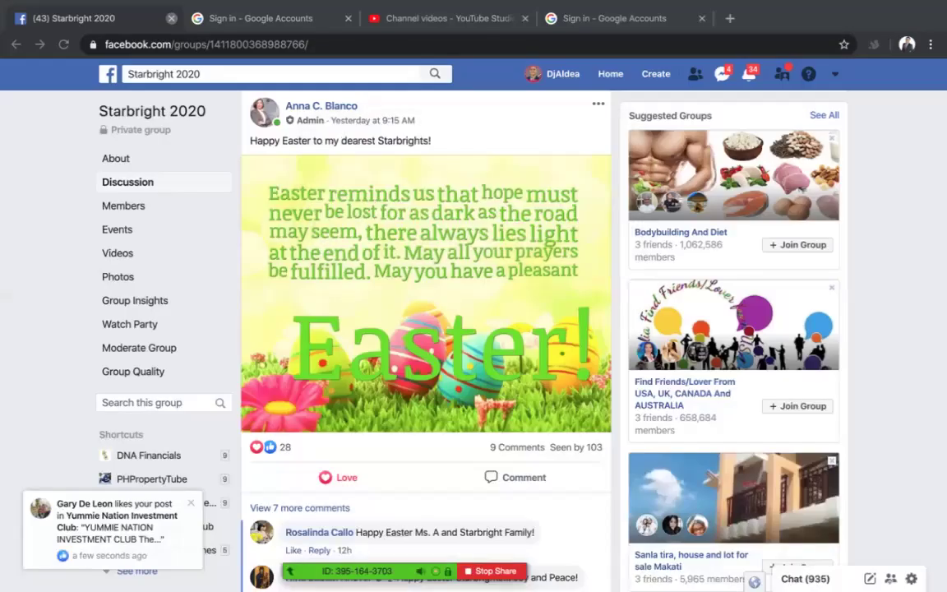
scroll(473, 329, up, 10)
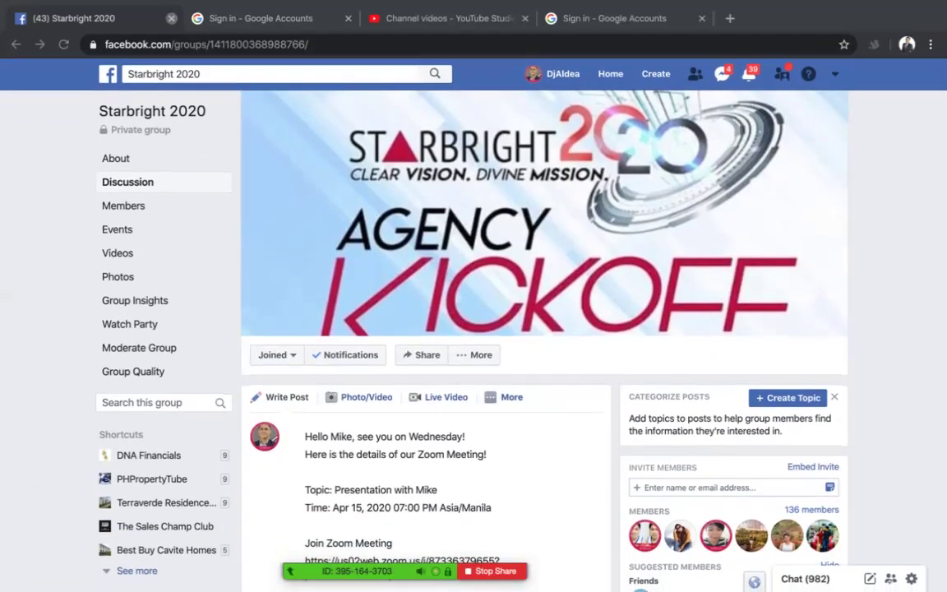
key(ctrl+a)
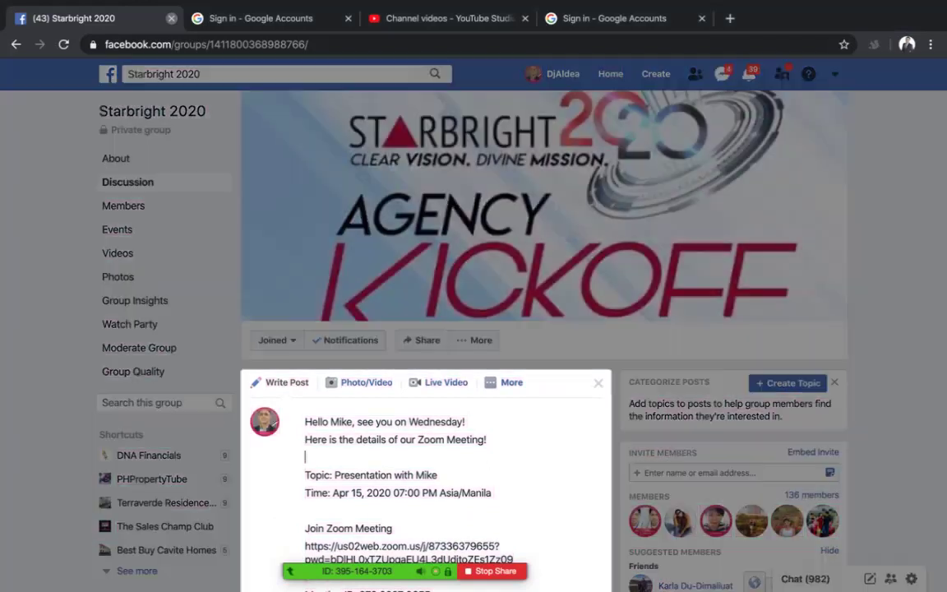
key(ctrl+x)
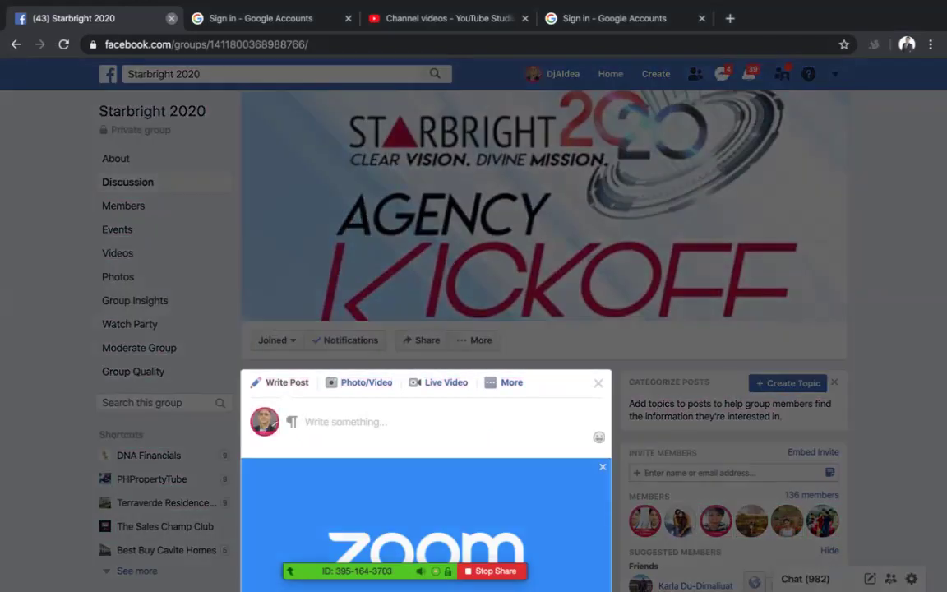
Step: Remove the Zoom link preview and paste in the new meeting invitation
scroll(426, 329, down, 5)
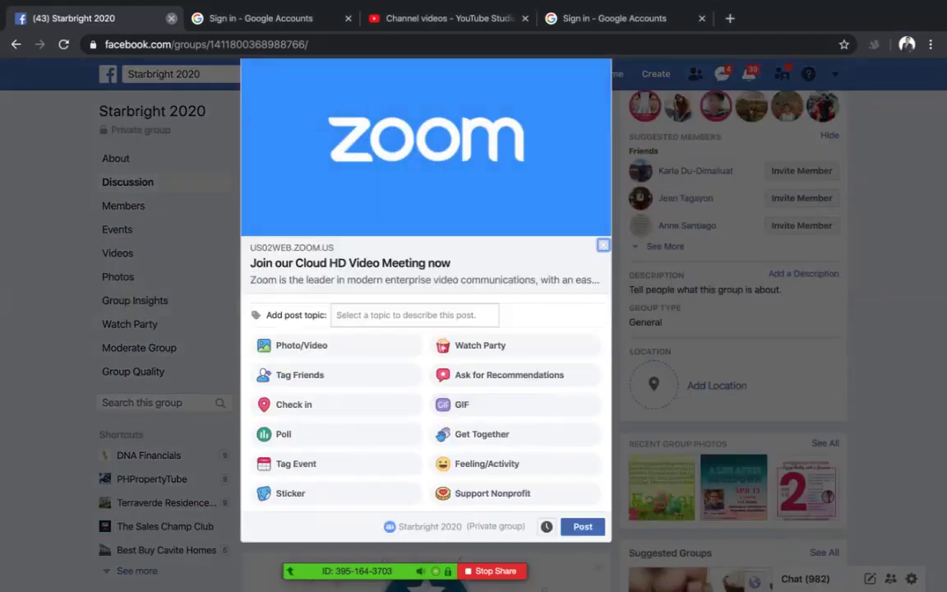
click(602, 245)
scroll(425, 328, up, 3)
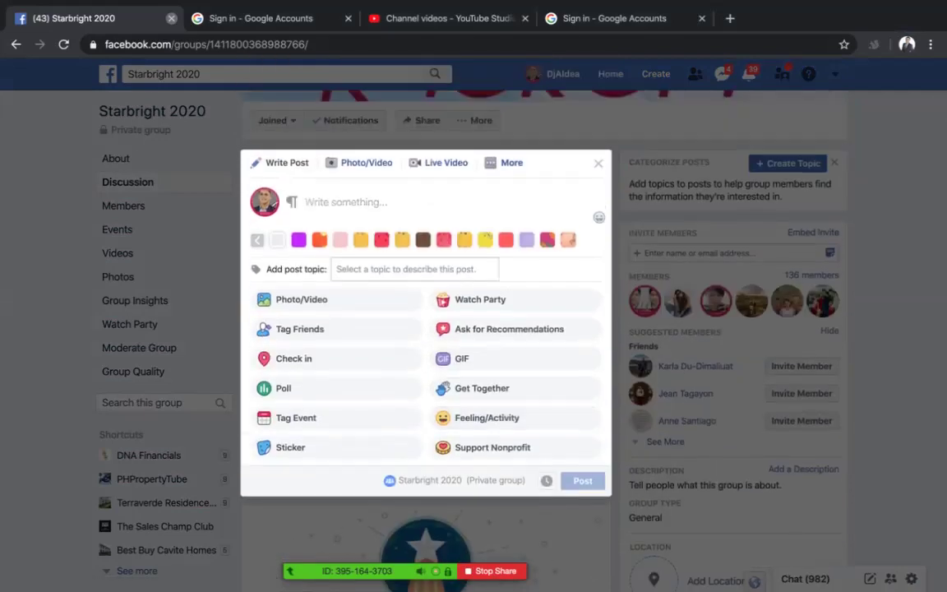
key(ctrl+v)
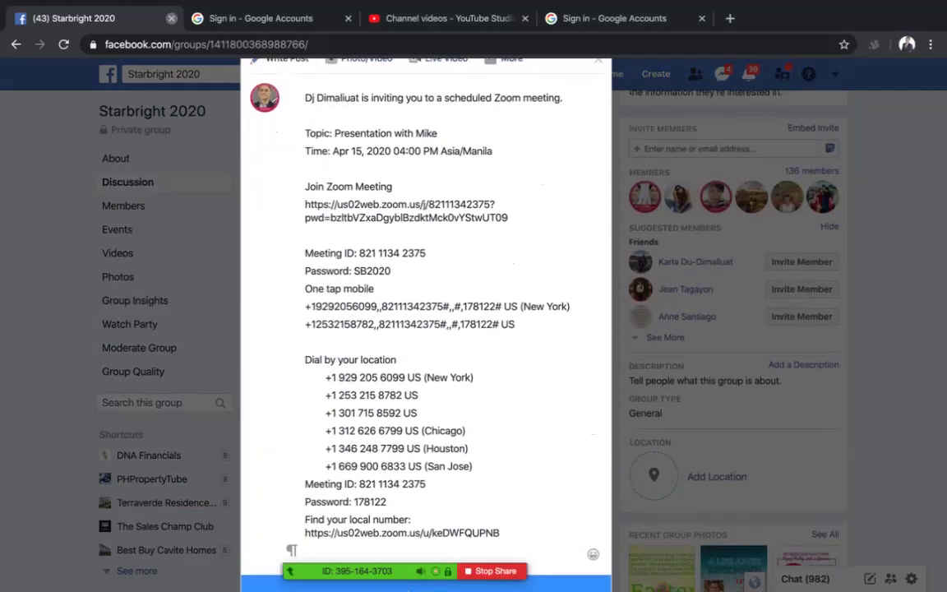
Step: Delete the One tap mobile and dial-by-location numbers so the post ends at the password line
drag(499, 532, 305, 289)
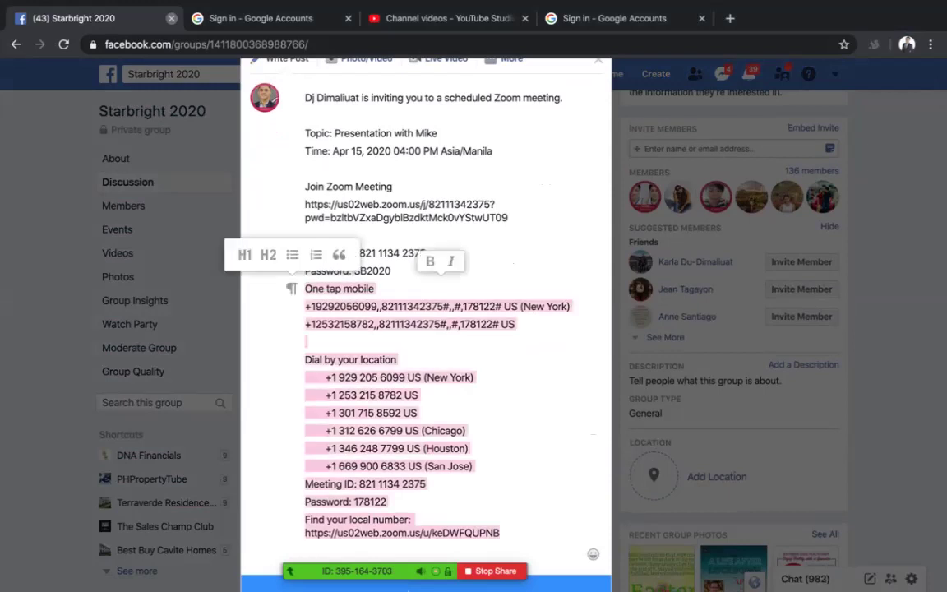
key(BackSpace)
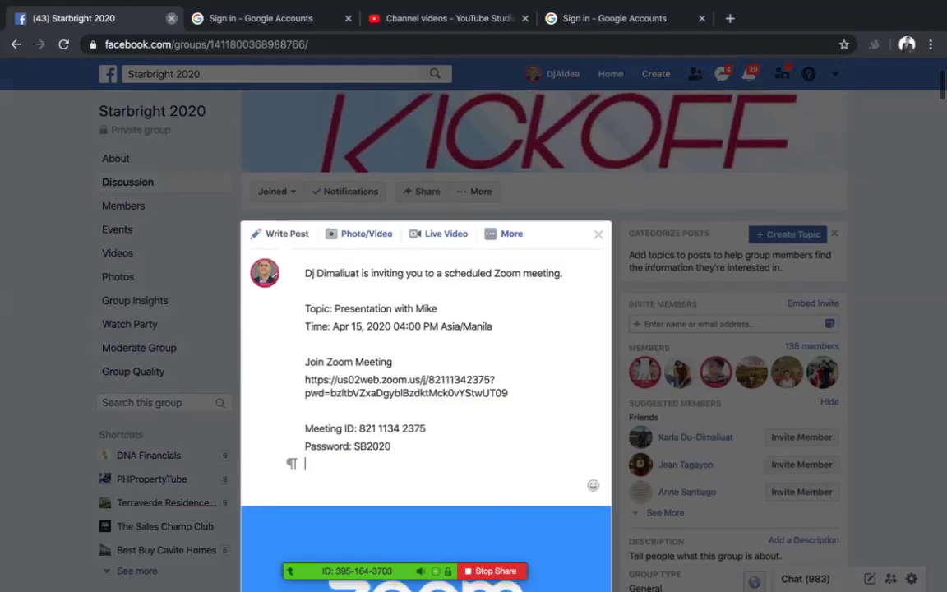
click(305, 308)
click(305, 463)
key(ctrl+v)
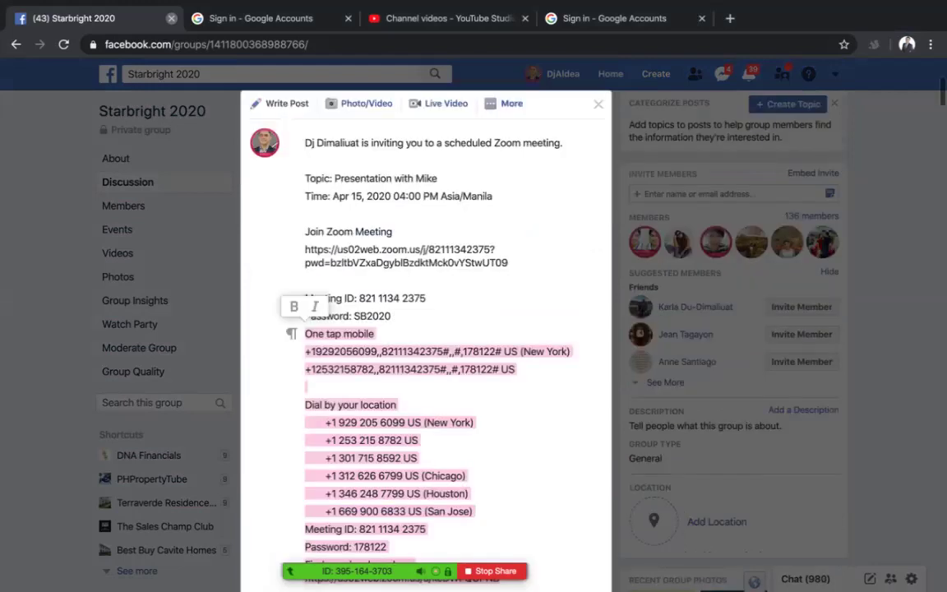
scroll(305, 376, down, 3)
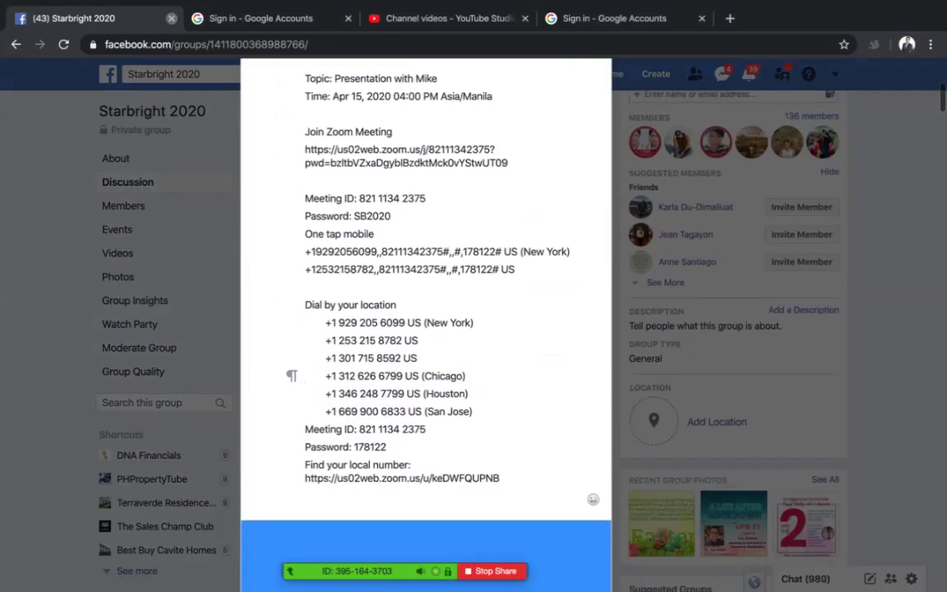
key(shift+Up)
key(shift+Up)
key(shift+Up)
key(shift+Up)
key(shift+Up)
key(shift+Up)
key(shift+Up)
key(shift+Up)
key(shift+Up)
key(shift+Up)
key(shift+Up)
key(shift+Up)
key(shift+Up)
key(shift+Up)
key(shift+Up)
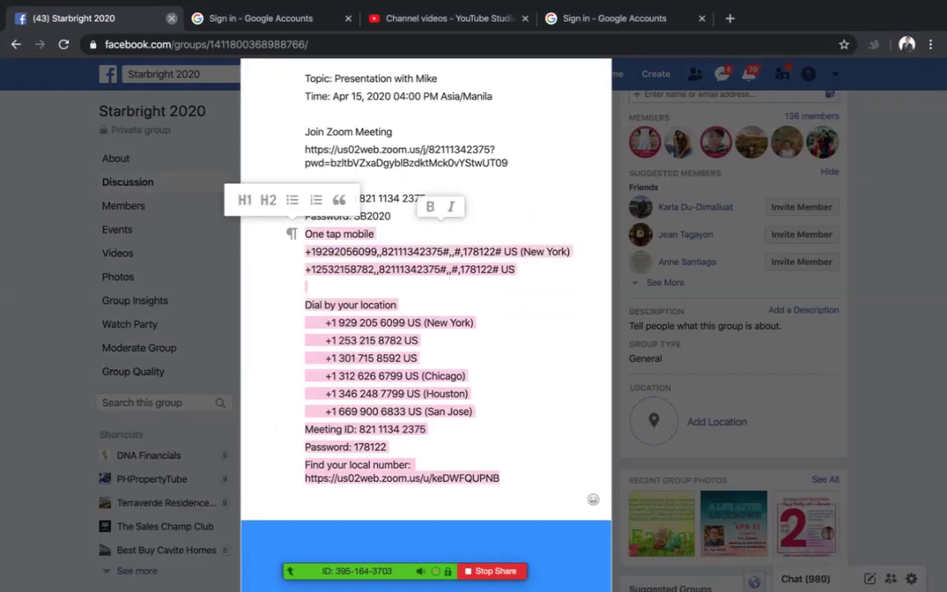
key(BackSpace)
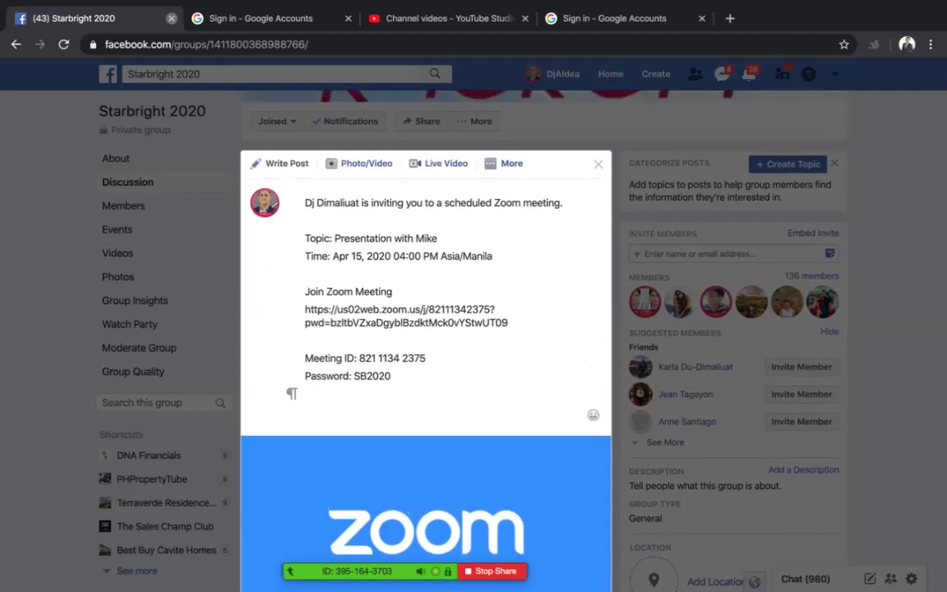
Step: Replace the auto-generated inviting line with a 'Hello Mike!' greeting
click(304, 233)
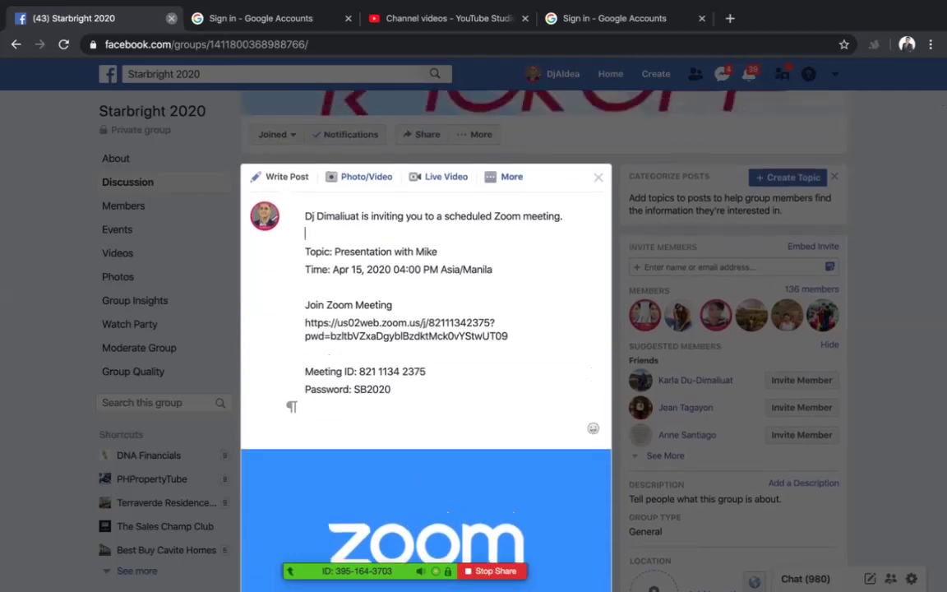
key(shift+Up)
key(BackSpace)
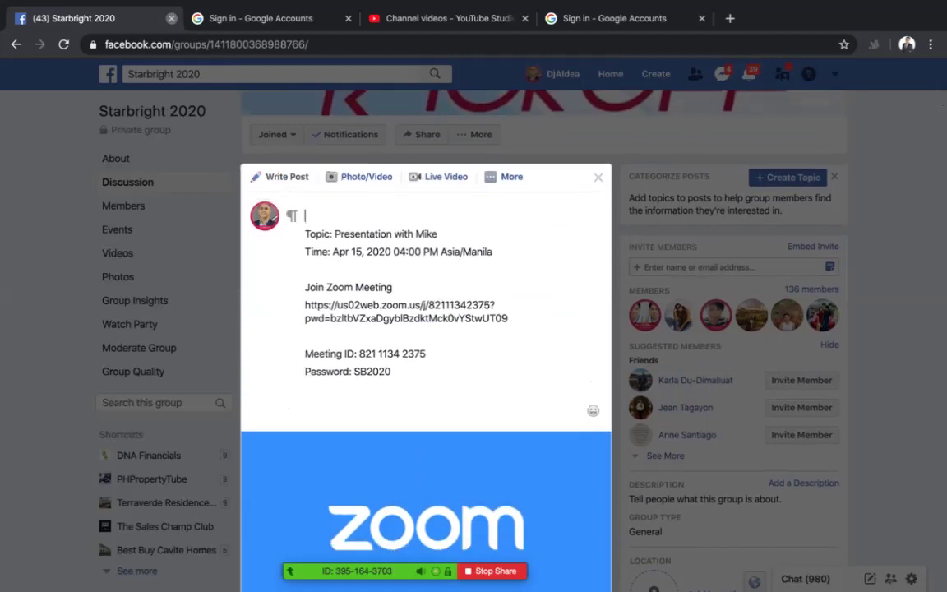
text(Hello Mike!)
key(Return)
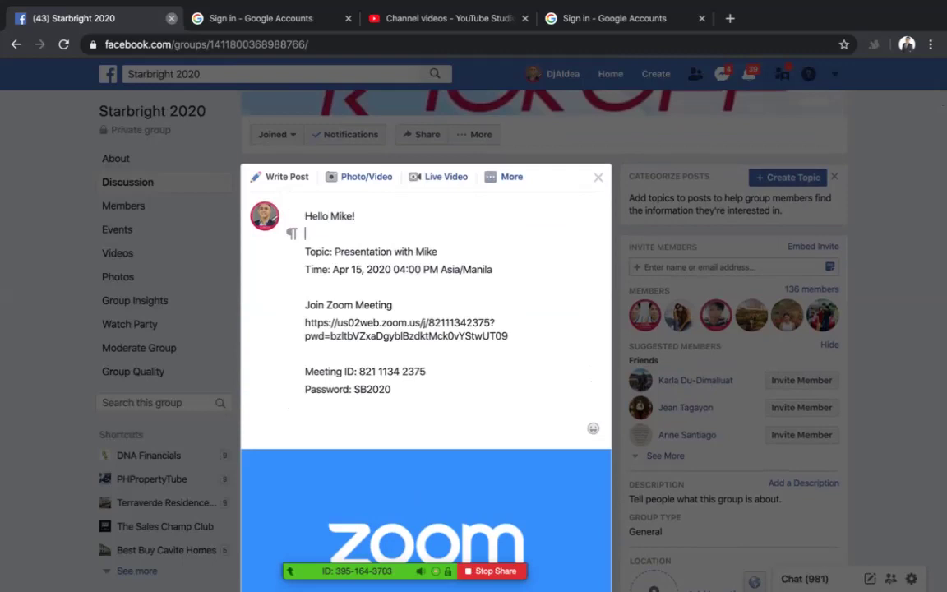
Step: Add 'Here are the details for our Zoom meeting on Wednesday! Excited to talk to you!' plus a blank line
text(Here are the detail)
key(BackSpace)
key(BackSpace)
text(tails)
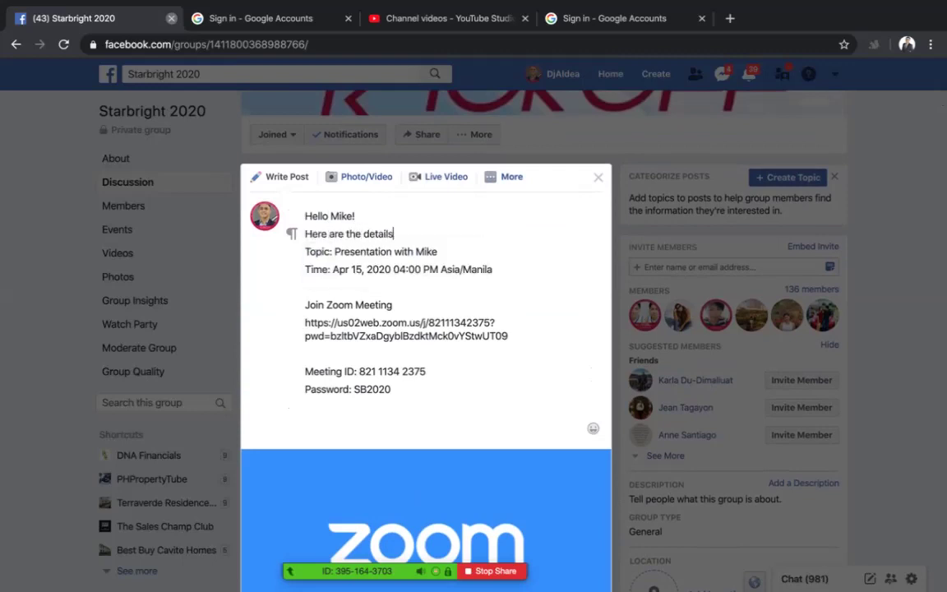
text( for our Zoom meeting on )
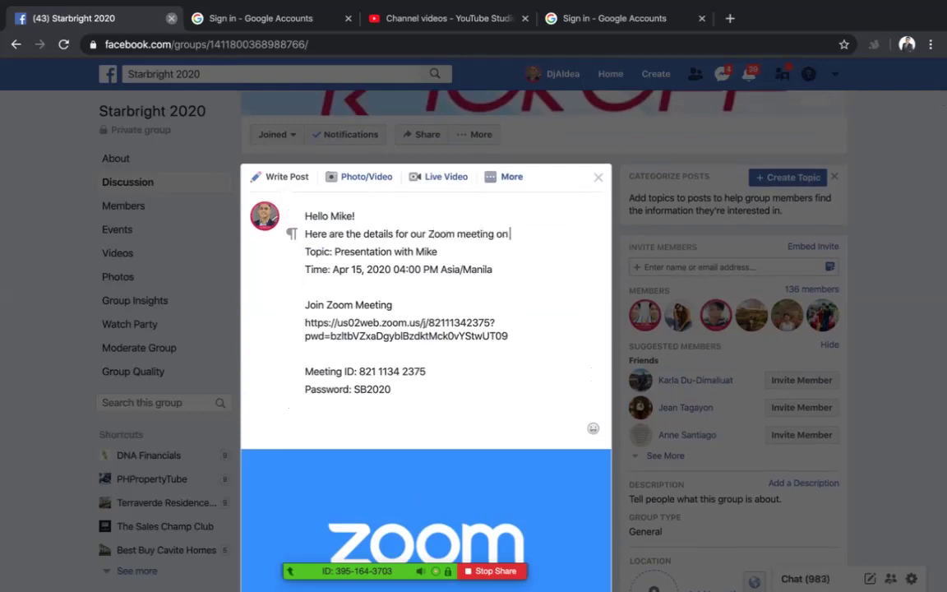
text(Wednesday! Excire)
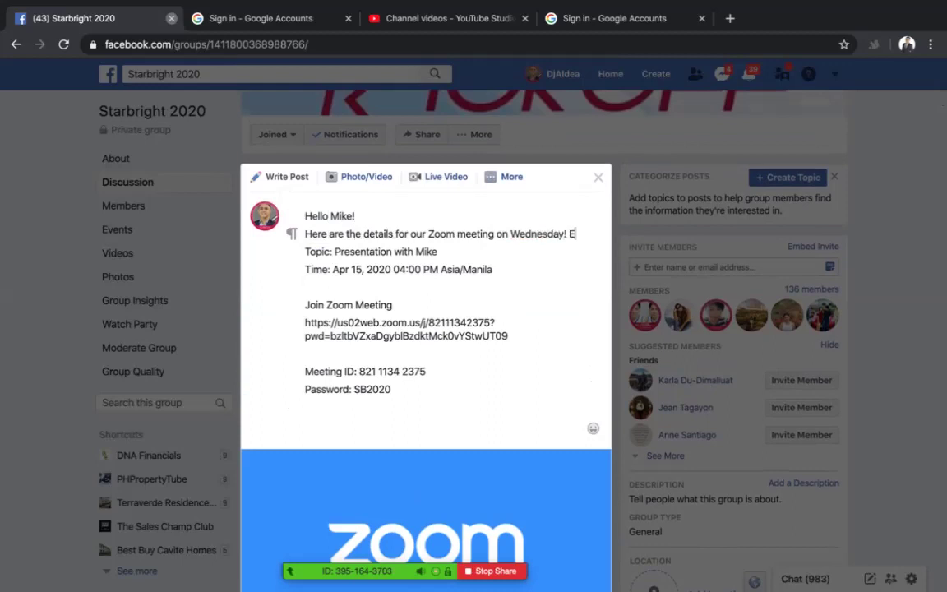
key(BackSpace)
key(BackSpace)
text(ted to ta)
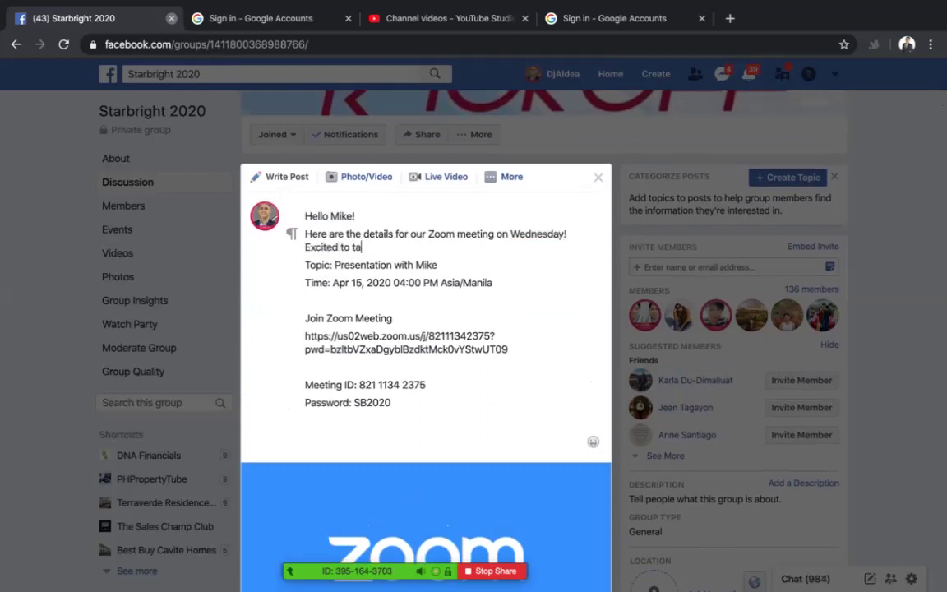
text(lk to you!)
key(Return)
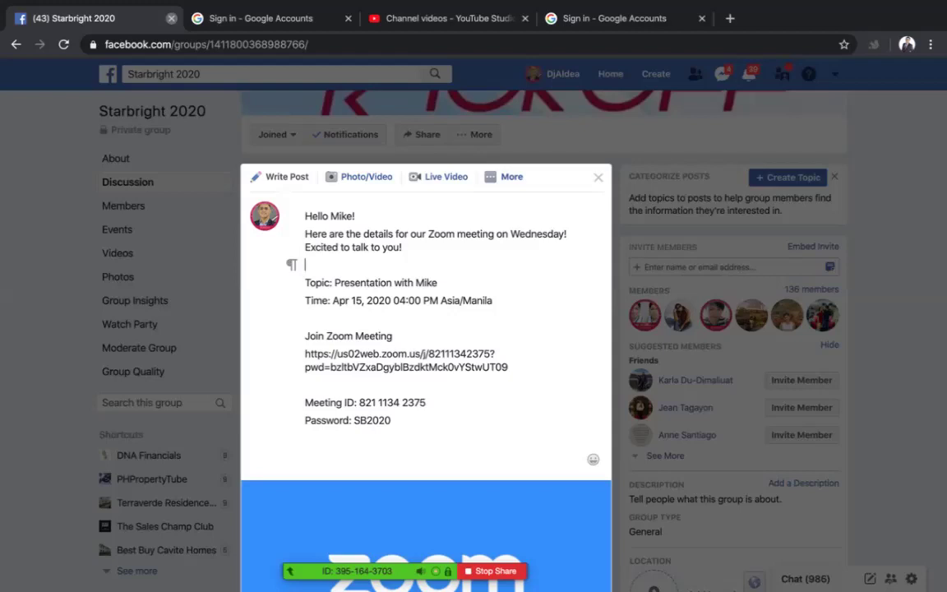
drag(305, 402, 391, 420)
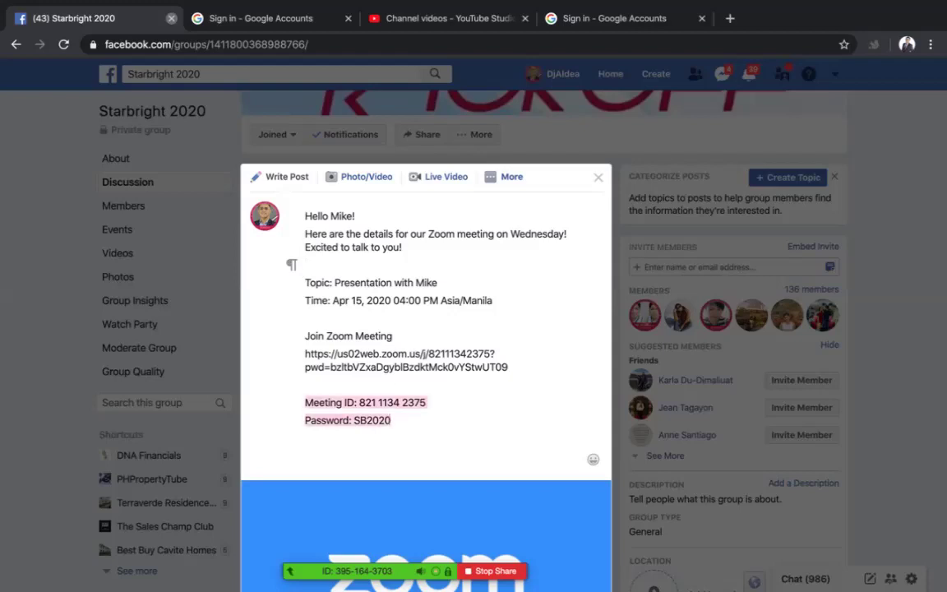
click(391, 420)
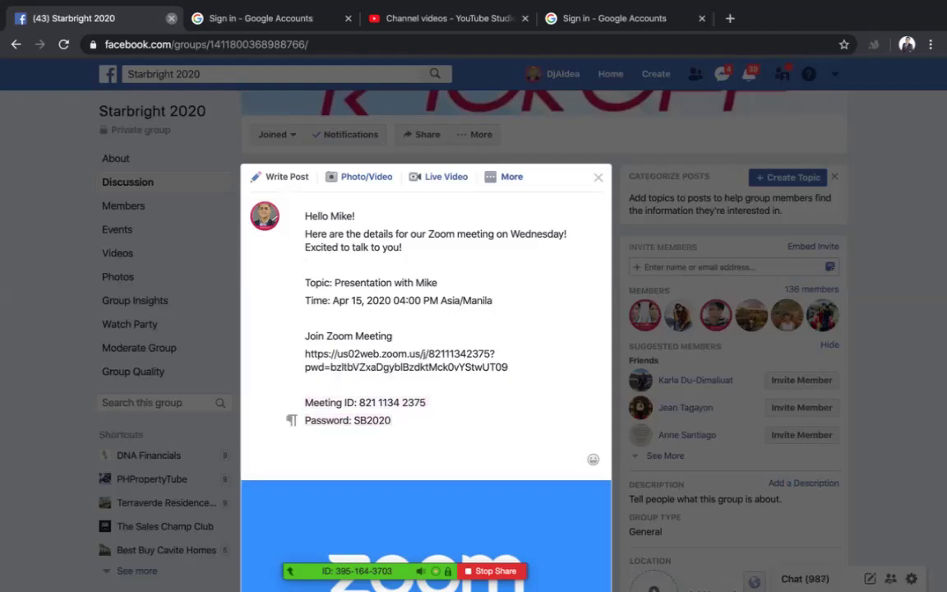
click(425, 402)
drag(426, 402, 359, 401)
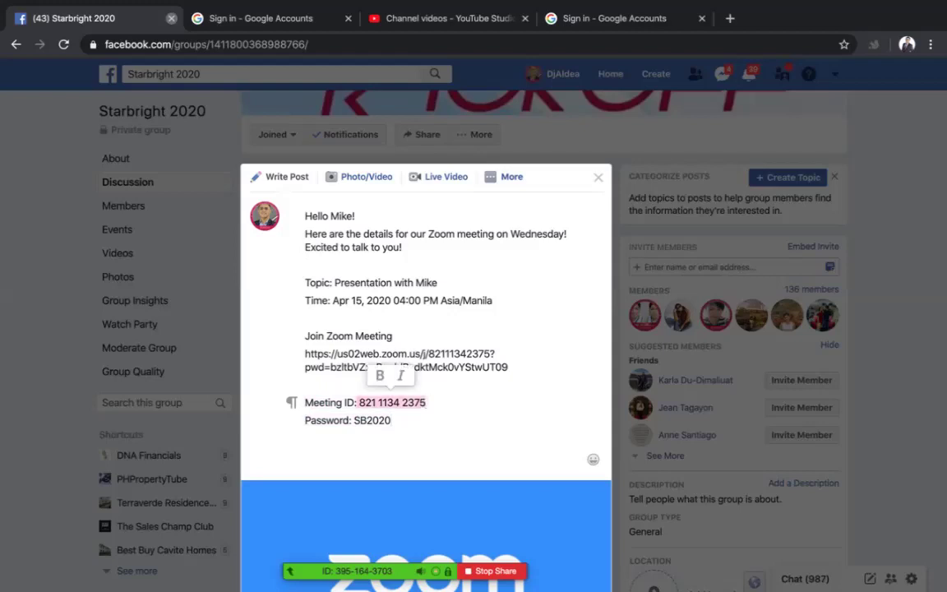
double_click(371, 420)
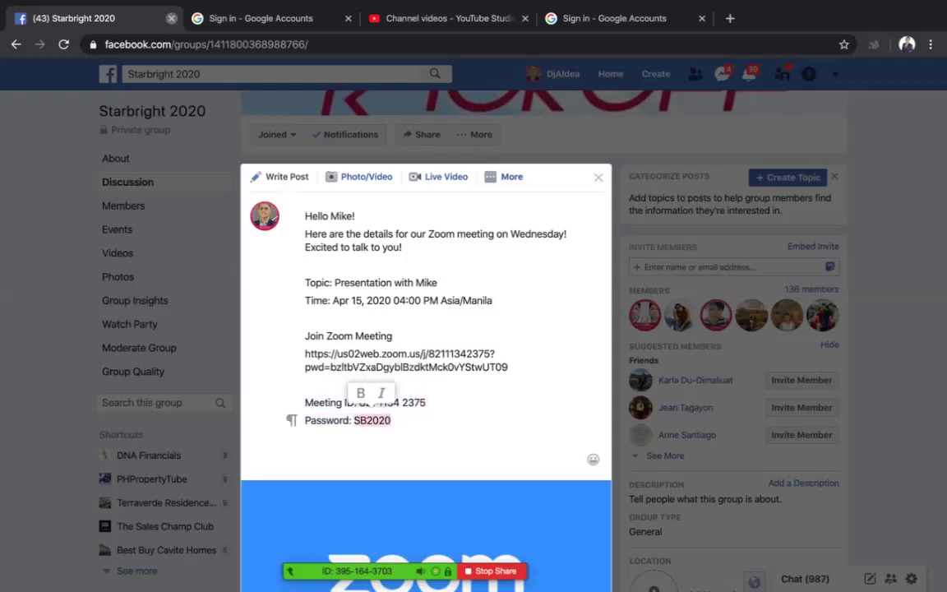
click(426, 401)
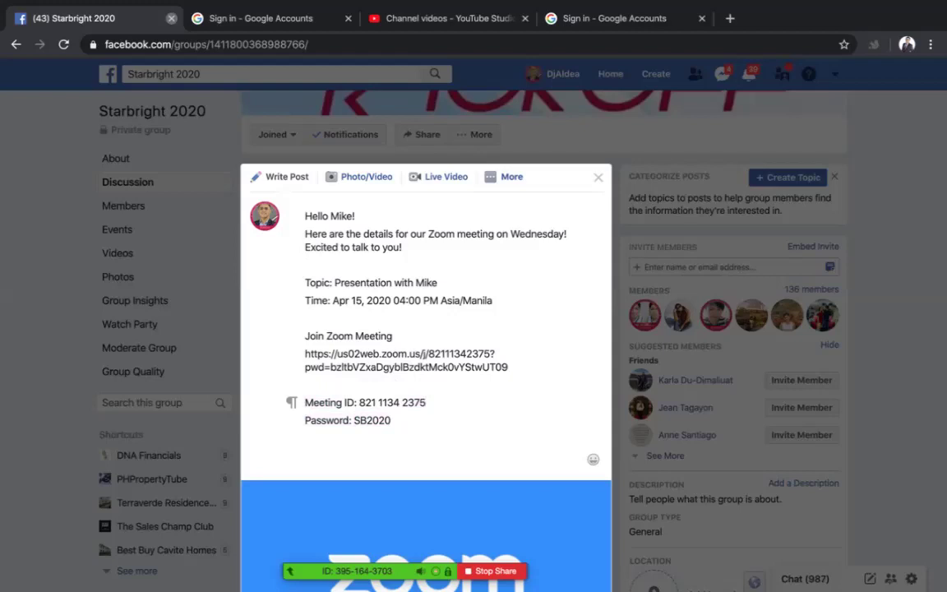
drag(391, 420, 354, 420)
click(391, 420)
Step: Return to Zoom's Home tab and open the meeting's More menu with the stop-recording option
key(super+Tab)
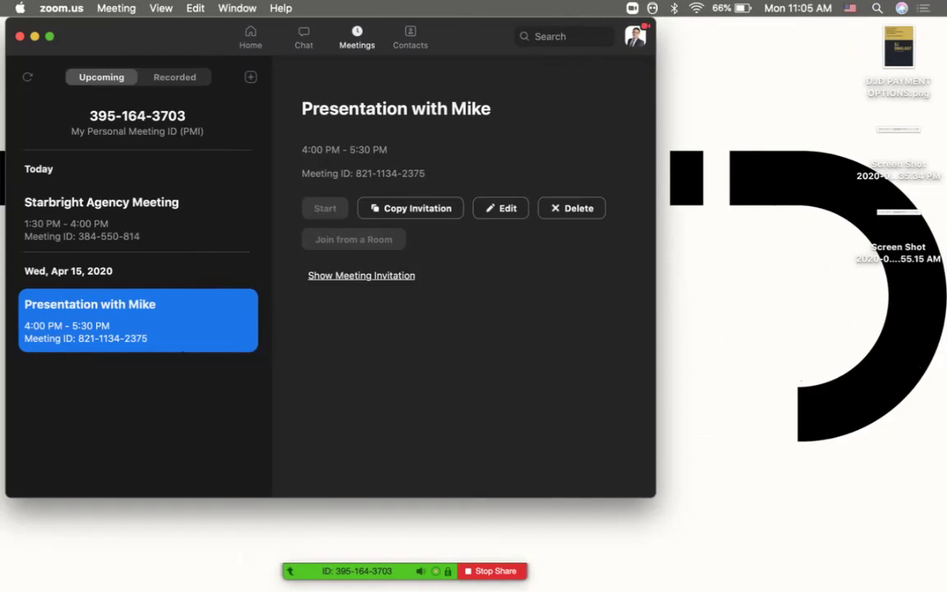
click(251, 37)
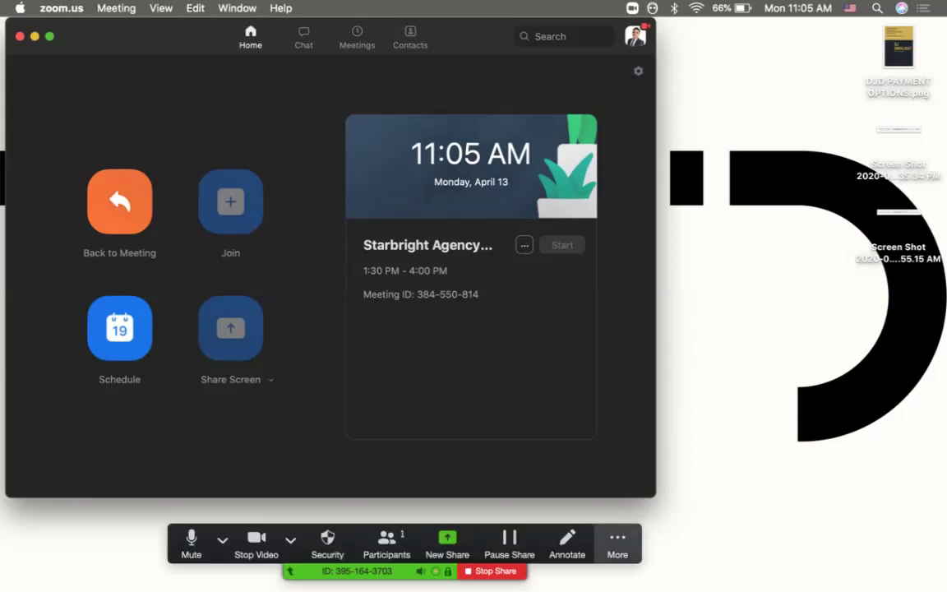
click(617, 542)
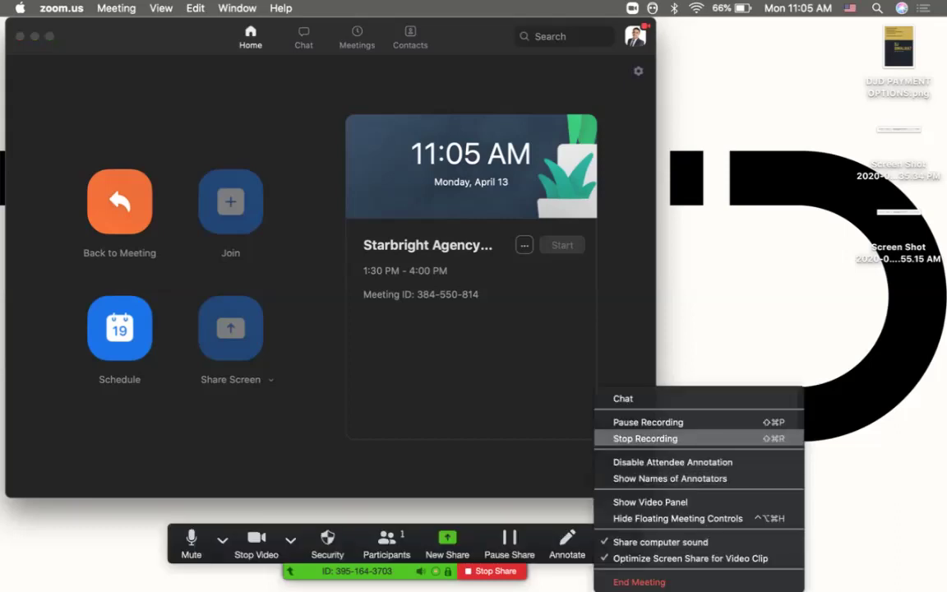